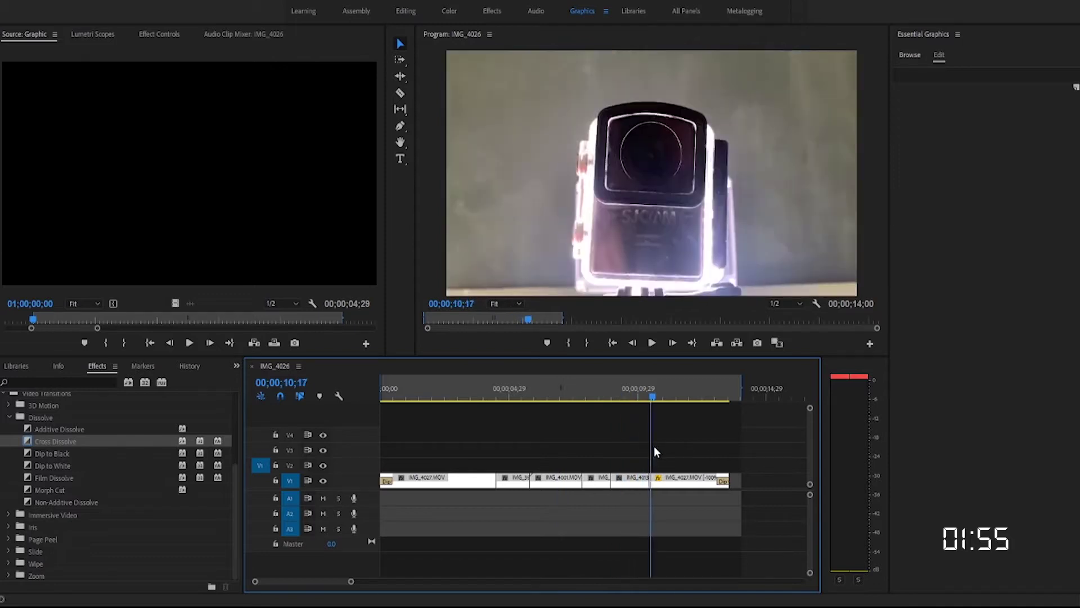
{"action": "left_click_drag", "start_coordinate": [461, 450], "coordinate": [478, 504]}
{"action": "left_click", "coordinate": [555, 481]}
{"action": "left_click", "coordinate": [603, 484]}
{"action": "left_click", "coordinate": [625, 483]}
{"action": "left_click", "coordinate": [658, 483]}
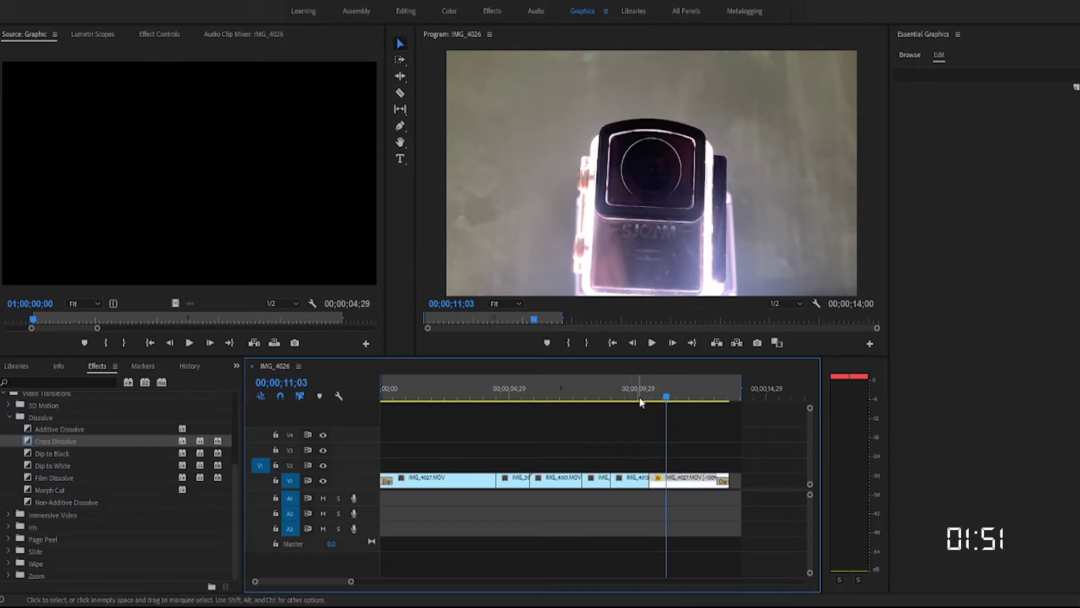
{"action": "left_click_drag", "start_coordinate": [666, 395], "coordinate": [399, 506]}
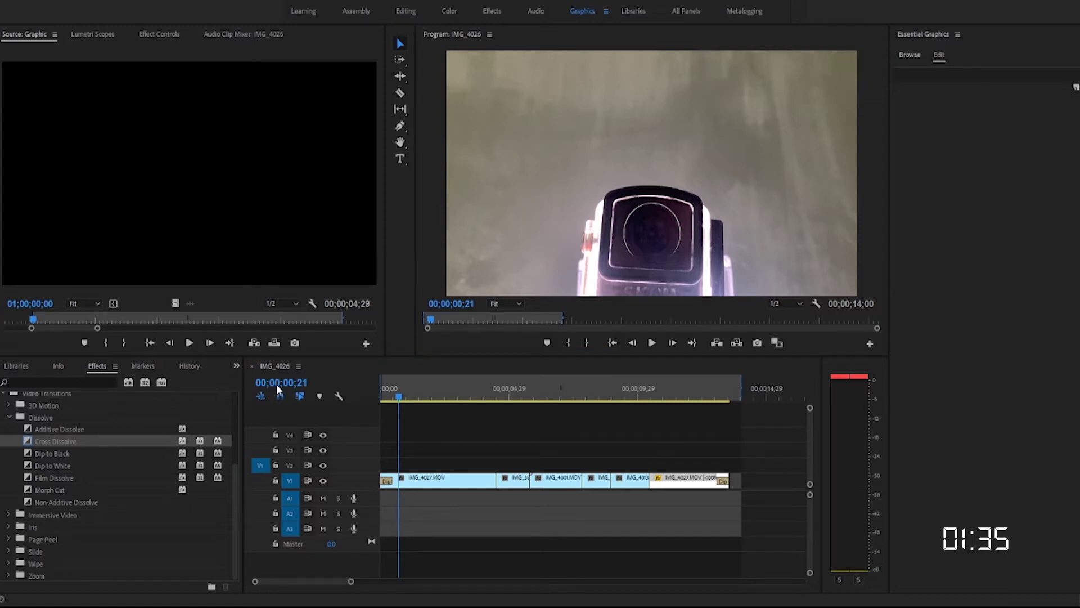
Step: Create an adjustment layer, place it on V2 at the start of the sequence and extend it to the end of the clips
{"action": "key", "text": "shift+1"}
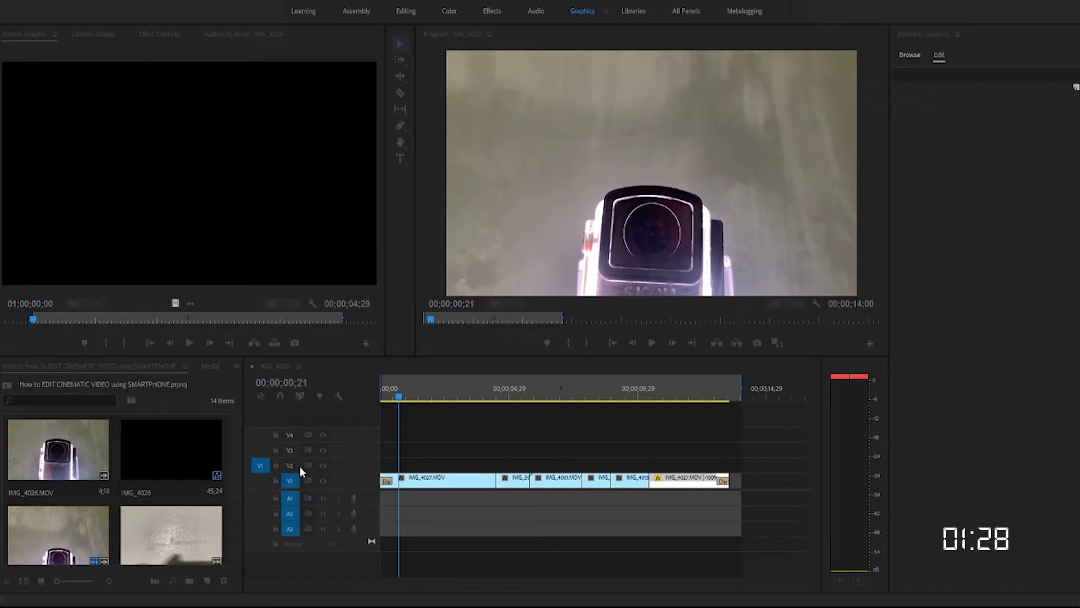
{"action": "key", "text": "Return"}
{"action": "left_click_drag", "start_coordinate": [402, 478], "coordinate": [385, 462]}
{"action": "left_click_drag", "start_coordinate": [511, 464], "coordinate": [728, 464]}
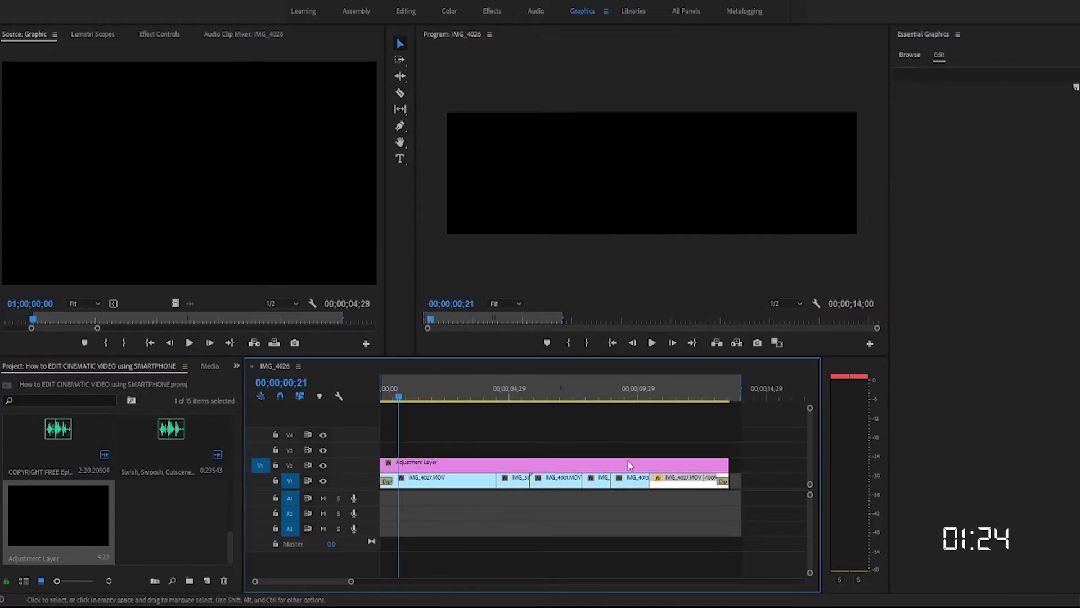
Step: Duplicate the V2 adjustment layer onto V3, directly above the original
{"action": "left_click", "coordinate": [610, 464]}
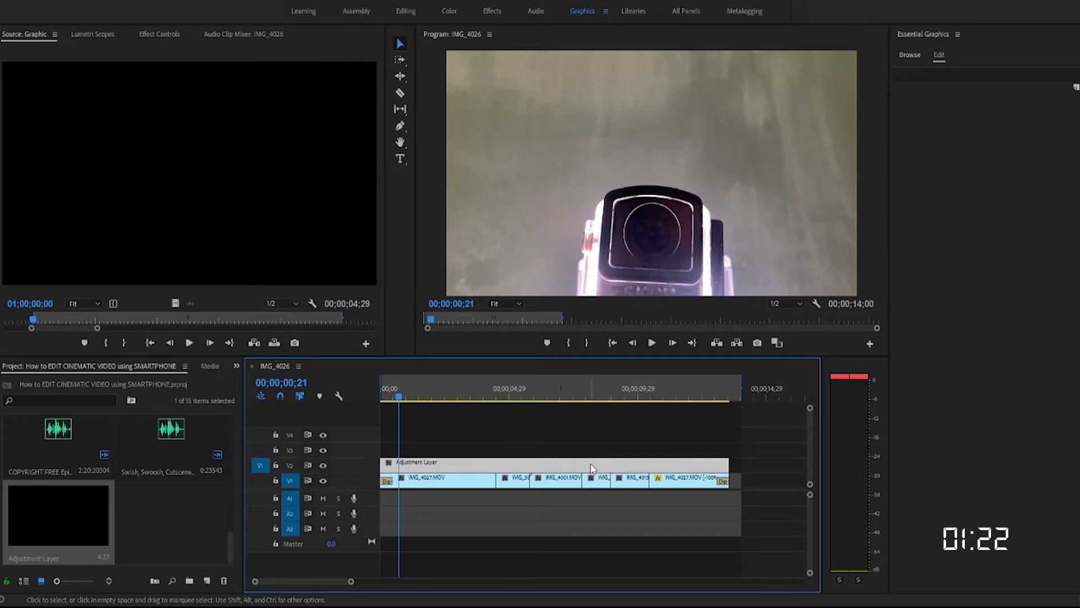
{"action": "left_click_drag", "start_coordinate": [596, 459], "coordinate": [580, 448]}
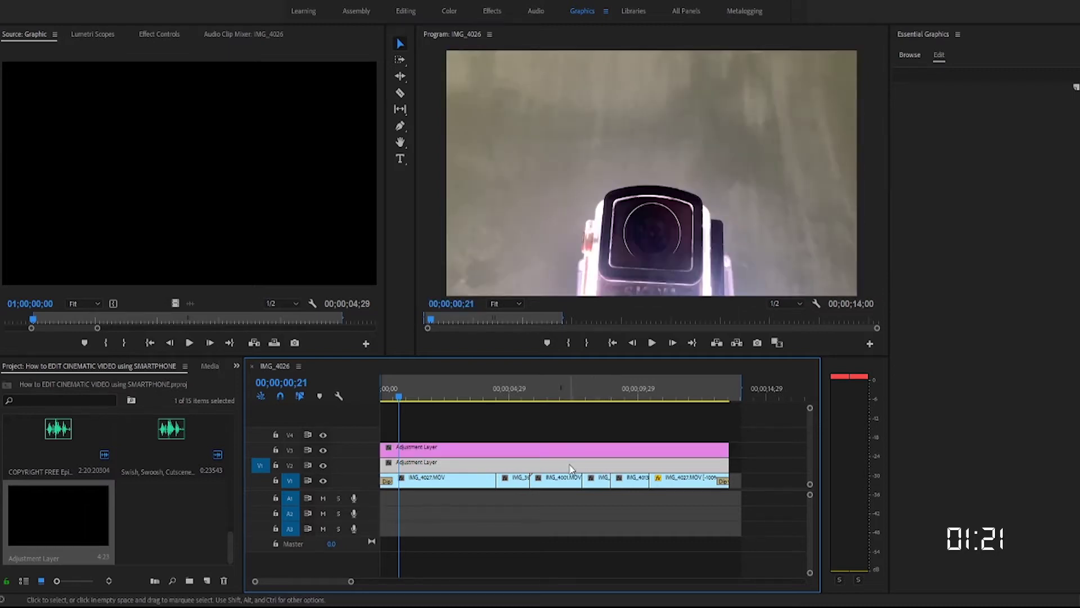
{"action": "left_click", "coordinate": [586, 448]}
Step: Lower the saturation of all hues on the V2 adjustment layer by pulling in its Hue Saturation curve in Lumetri Color
{"action": "left_click_drag", "start_coordinate": [409, 396], "coordinate": [459, 397]}
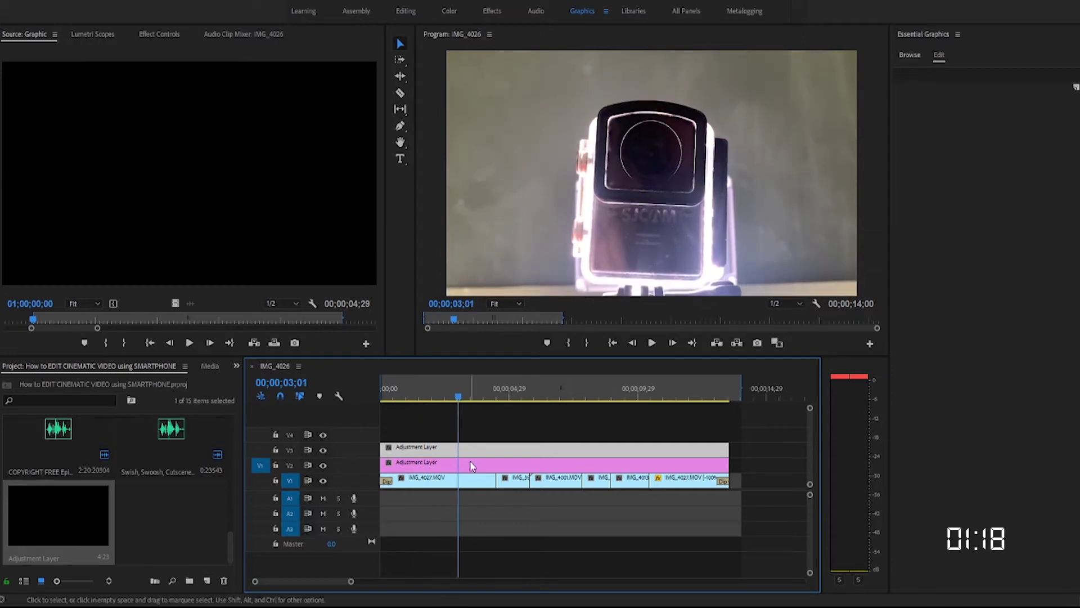
{"action": "left_click", "coordinate": [471, 462]}
{"action": "left_click", "coordinate": [405, 11]}
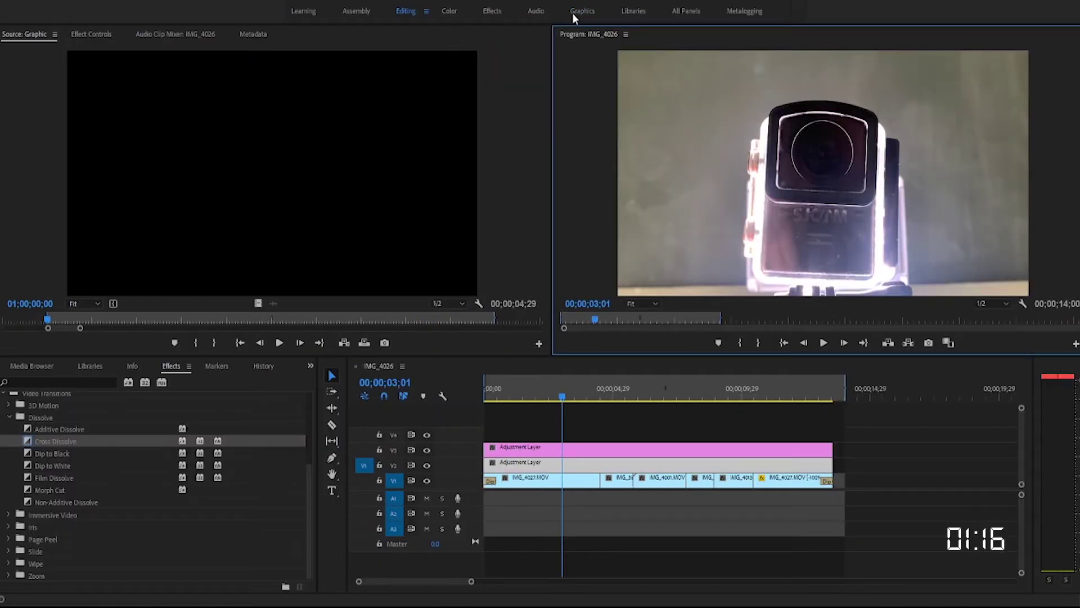
{"action": "left_click", "coordinate": [455, 13]}
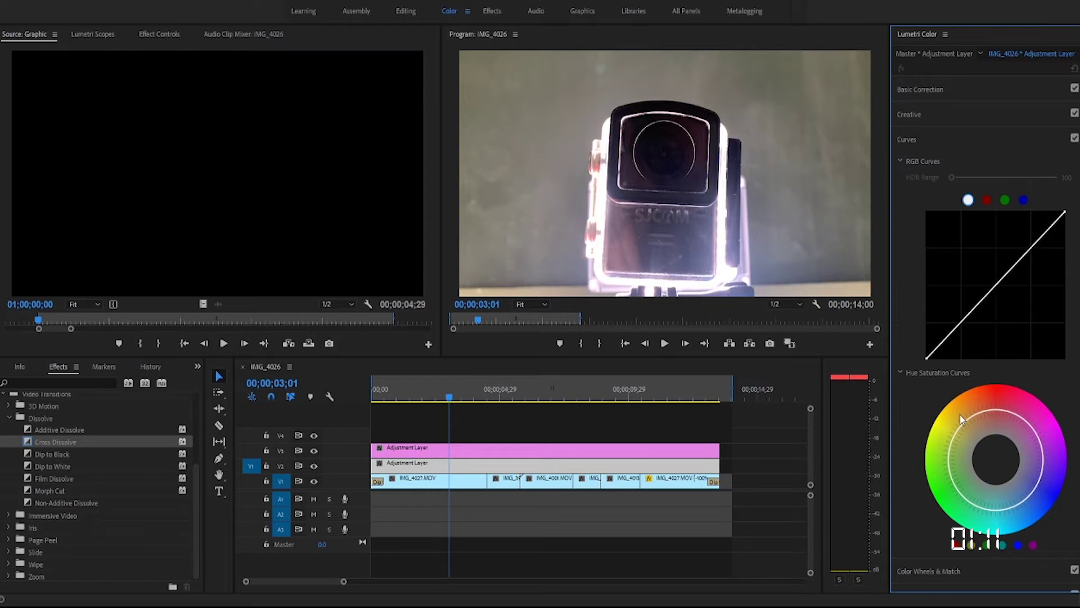
{"action": "left_click_drag", "start_coordinate": [989, 418], "coordinate": [988, 423]}
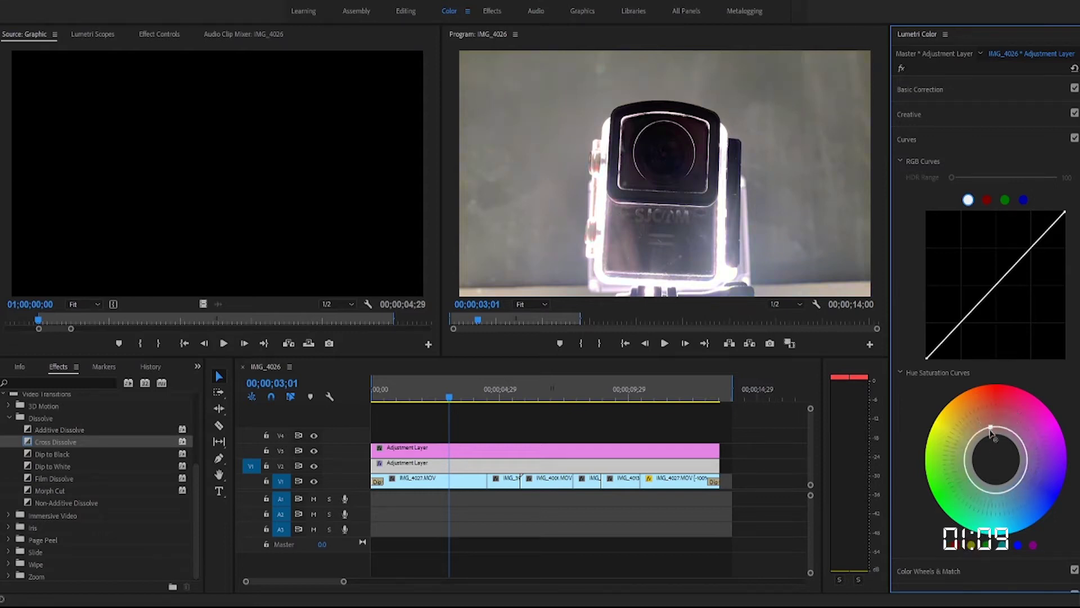
Step: Find the Crop effect and apply it to the V2 adjustment layer
{"action": "left_click", "coordinate": [446, 393]}
{"action": "left_click", "coordinate": [43, 383]}
{"action": "type", "text": "crop"}
{"action": "left_click_drag", "start_coordinate": [47, 473], "coordinate": [438, 468]}
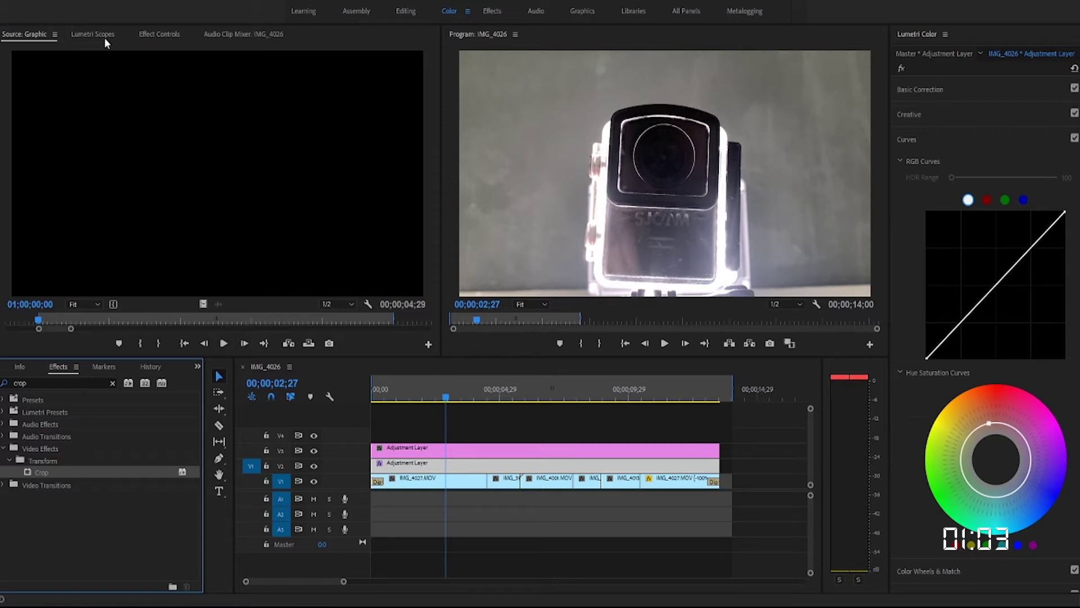
Step: Set the Crop effect's Top and Bottom to 10% on the V2 adjustment layer for cinematic black bars
{"action": "left_click", "coordinate": [198, 364]}
{"action": "key", "text": "shift+1"}
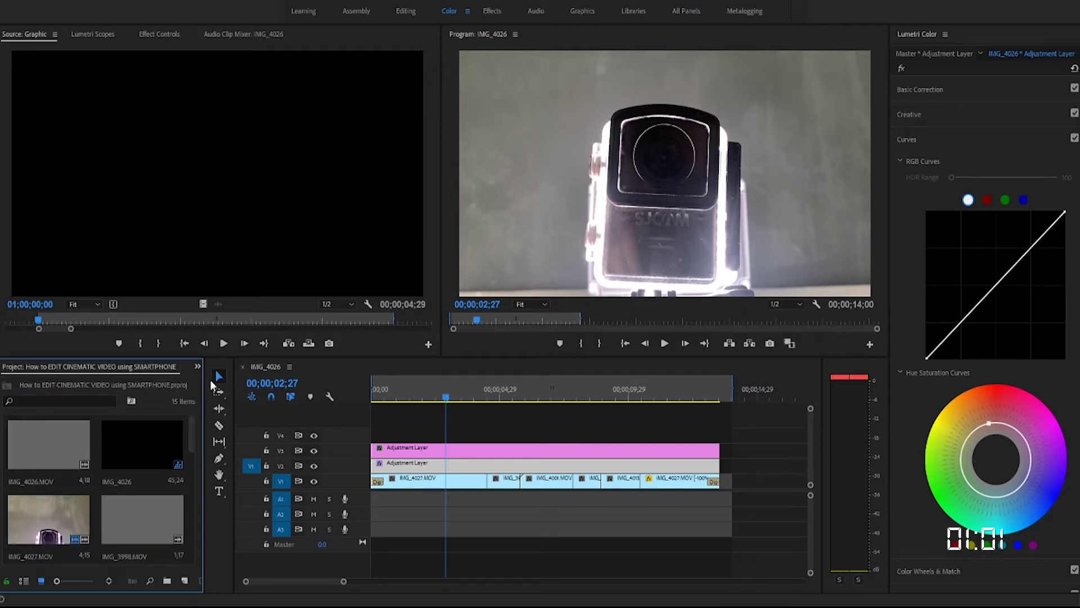
{"action": "left_click", "coordinate": [492, 11]}
{"action": "left_click", "coordinate": [135, 275]}
{"action": "type", "text": "10"}
{"action": "key", "text": "Return"}
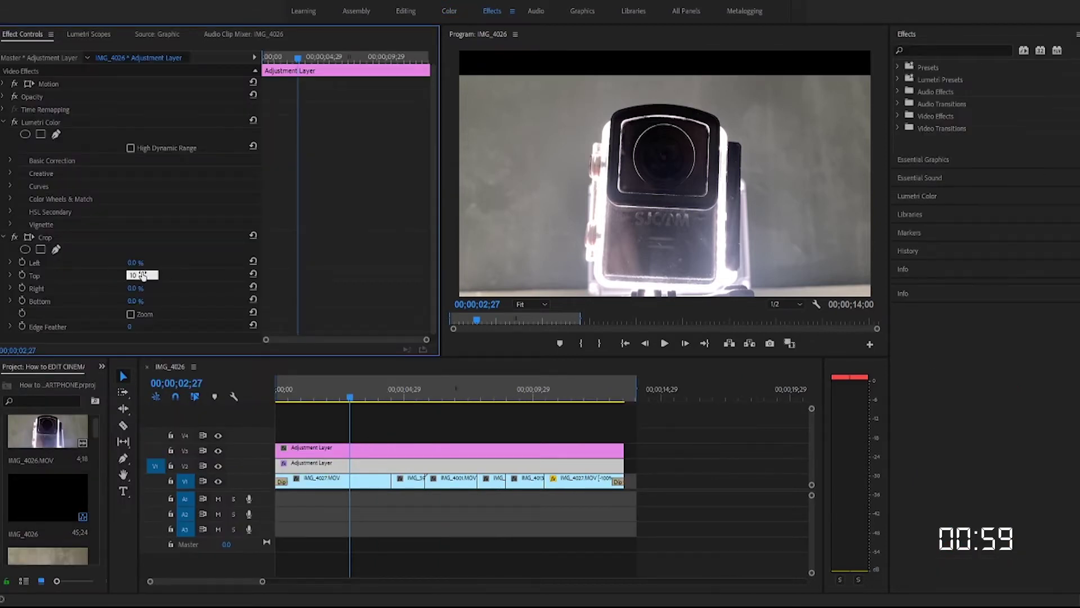
{"action": "left_click", "coordinate": [140, 300]}
{"action": "type", "text": "10"}
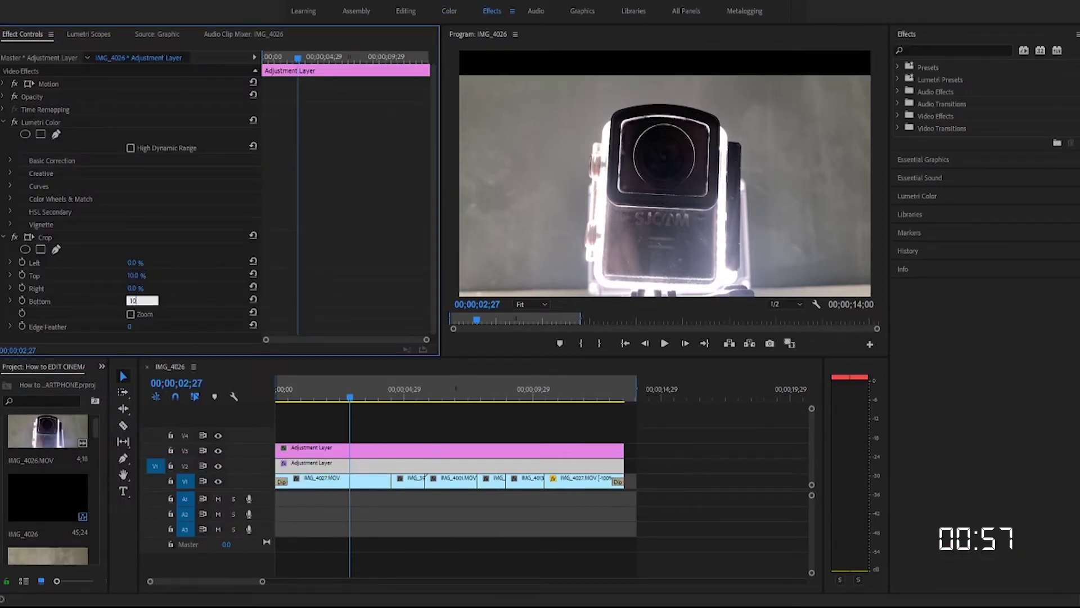
{"action": "key", "text": "Return"}
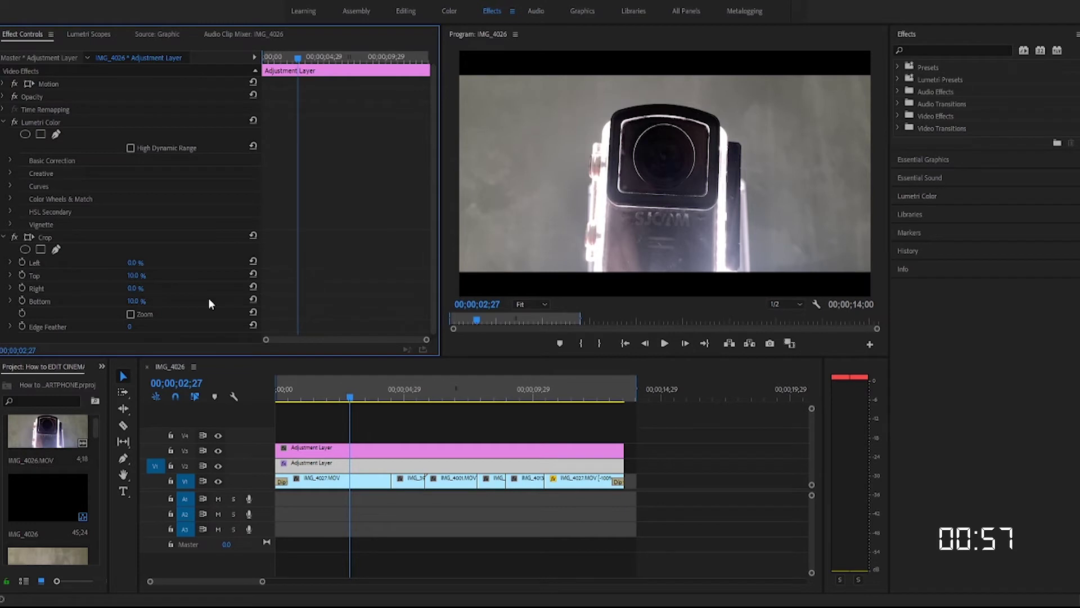
Step: Shape a gentle S-curve in the RGB Curves of the V3 adjustment layer, lowering the shadows and raising the highlights
{"action": "left_click", "coordinate": [493, 498]}
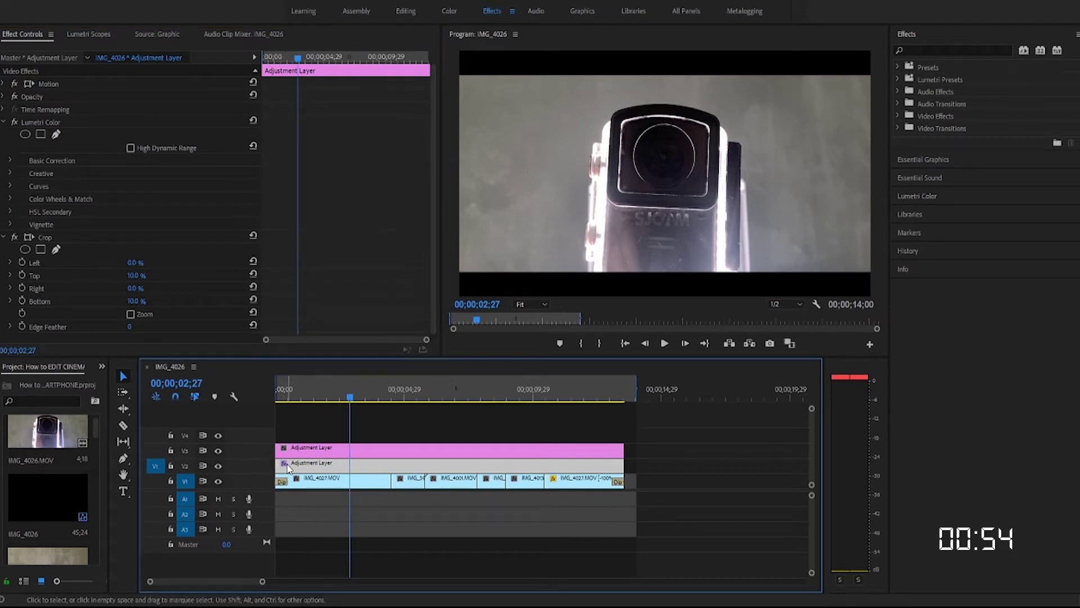
{"action": "left_click", "coordinate": [332, 462]}
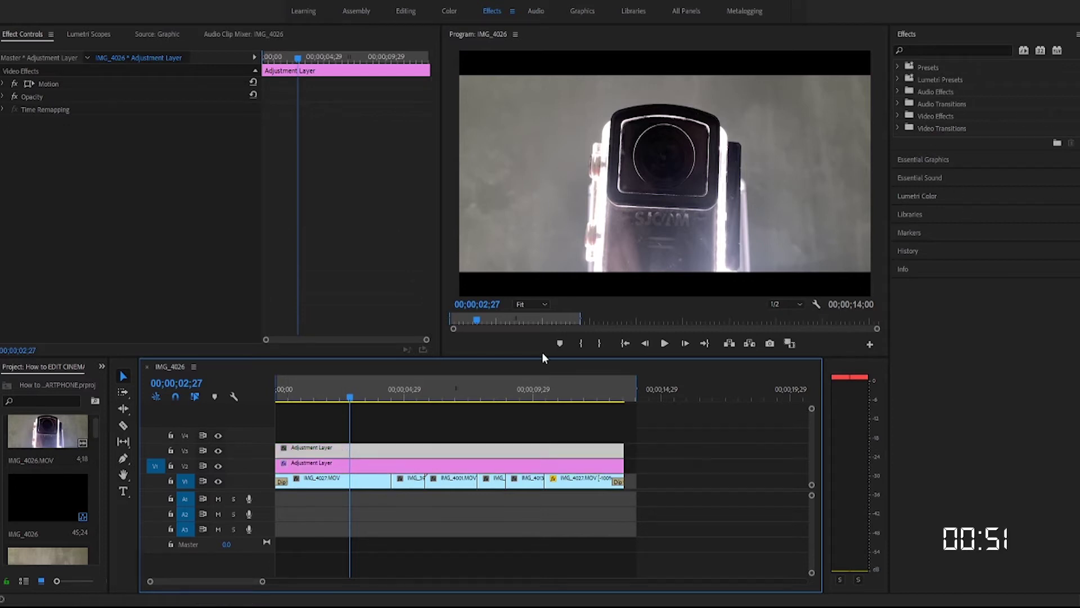
{"action": "key", "text": "alt+shift+4"}
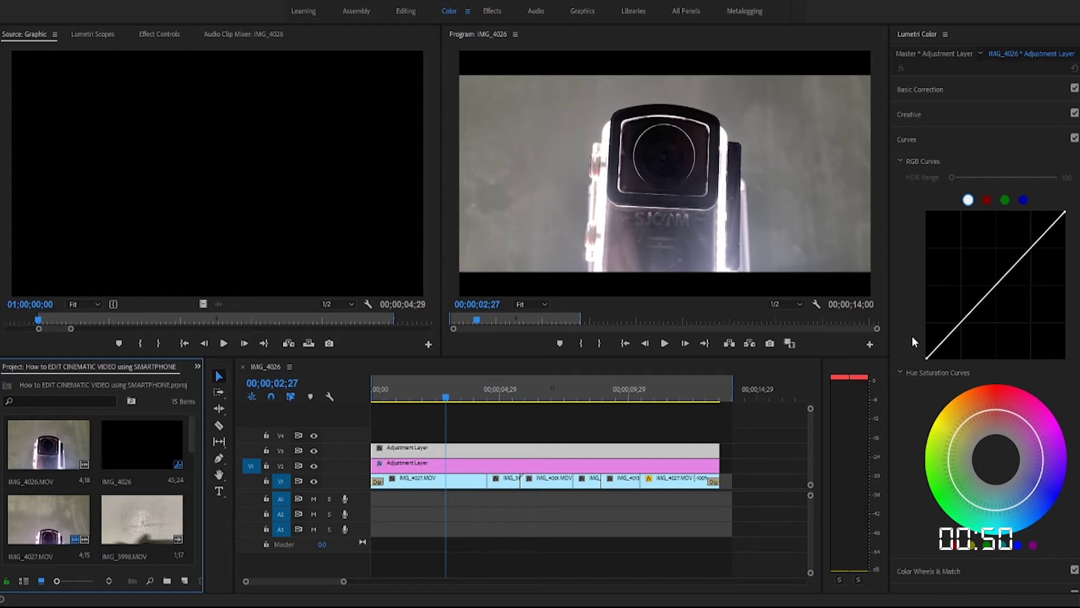
{"action": "left_click_drag", "start_coordinate": [945, 346], "coordinate": [947, 346]}
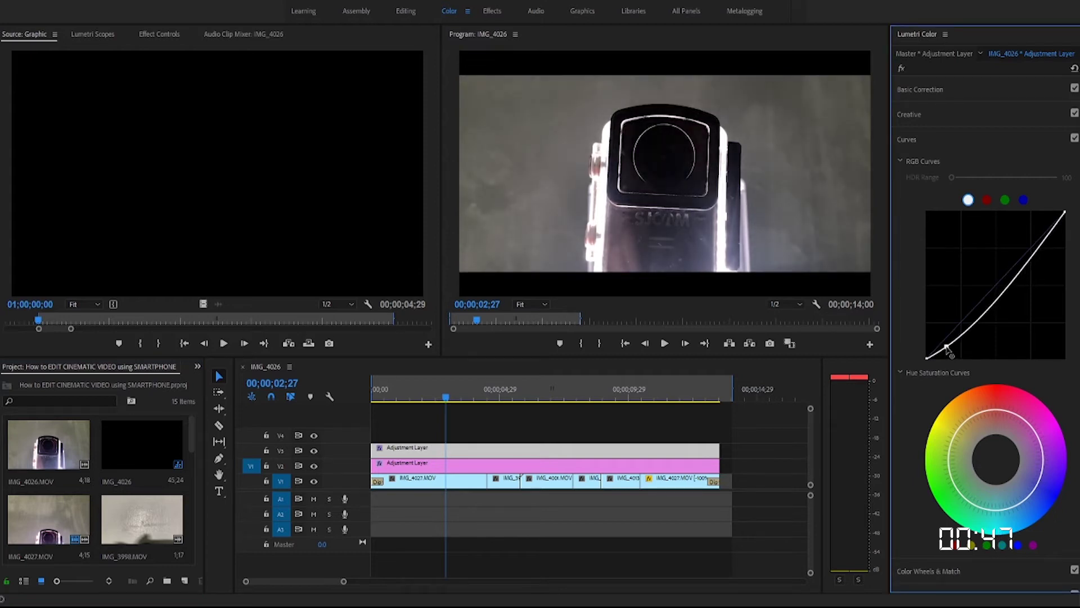
{"action": "left_click", "coordinate": [1054, 222]}
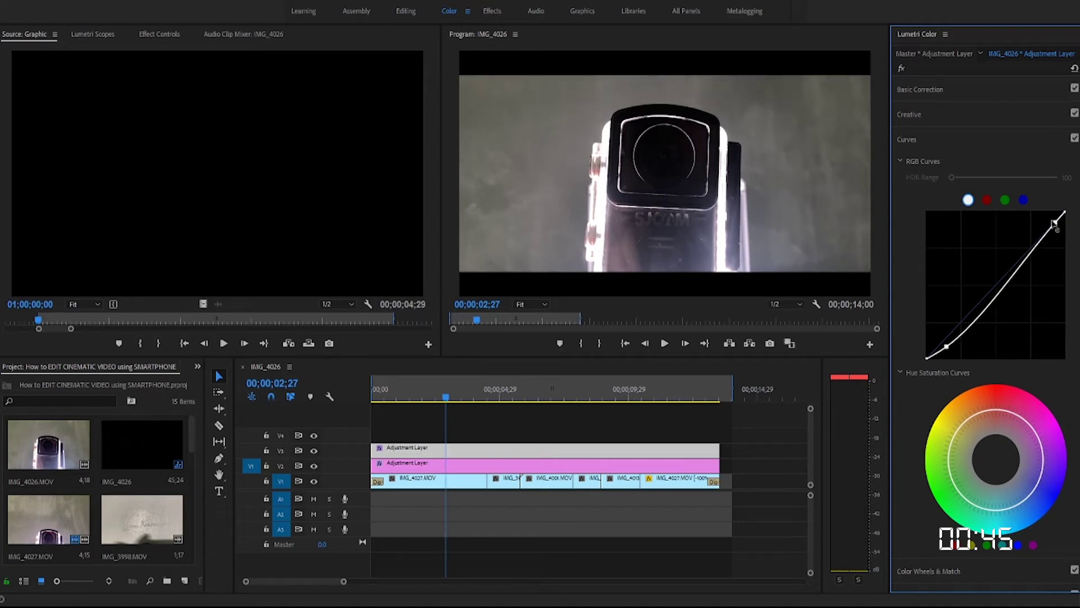
{"action": "left_click_drag", "start_coordinate": [1054, 223], "coordinate": [1053, 220]}
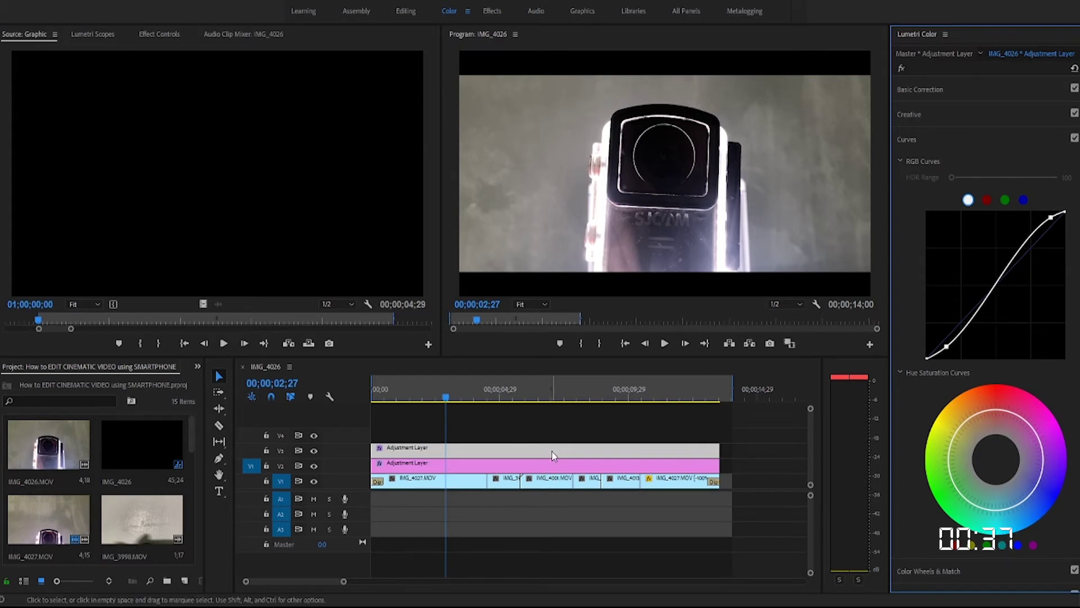
Step: Set the V3 adjustment layer's Temperature to -25, Exposure to -0.5, Shadows to -35 and Blacks to -10, and slightly raise its Contrast
{"action": "left_click", "coordinate": [978, 90]}
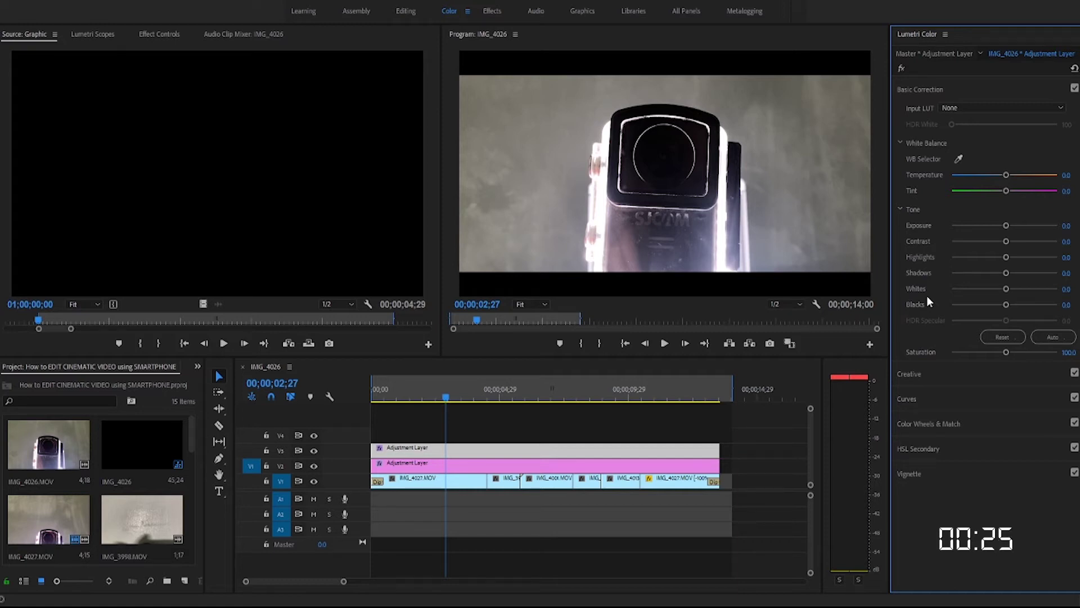
{"action": "left_click", "coordinate": [459, 447]}
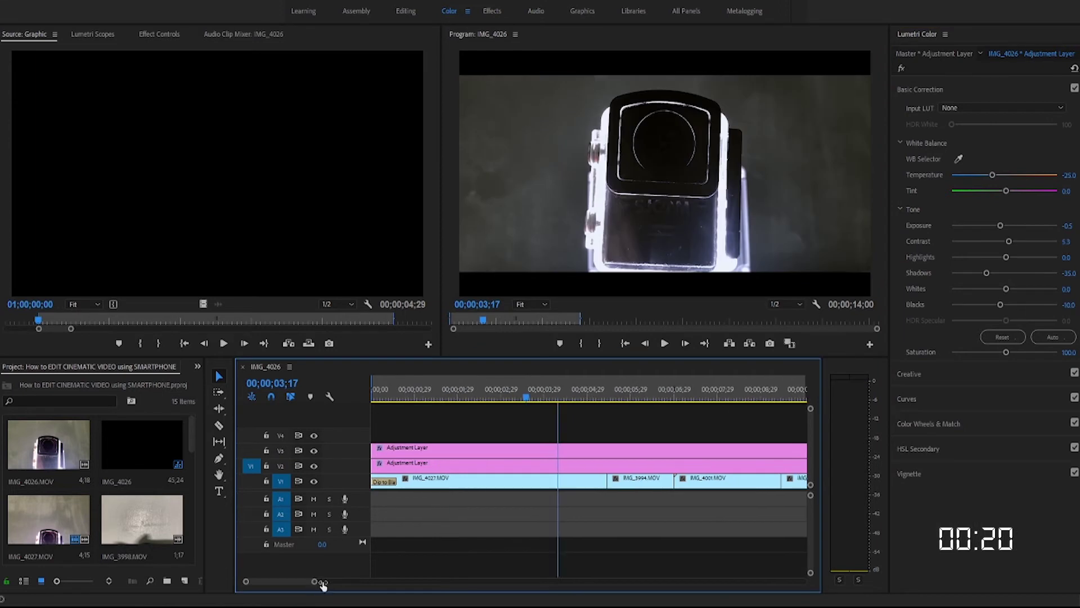
Step: Play the graded sequence from its beginning to review the clips
{"action": "left_click_drag", "start_coordinate": [323, 583], "coordinate": [357, 582]}
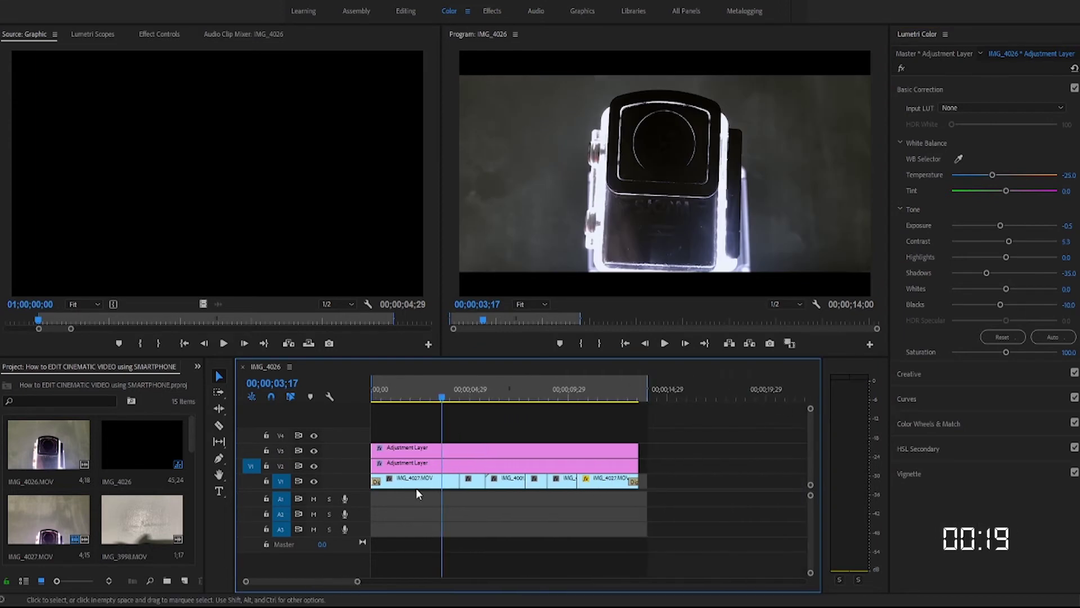
{"action": "left_click_drag", "start_coordinate": [417, 398], "coordinate": [342, 403]}
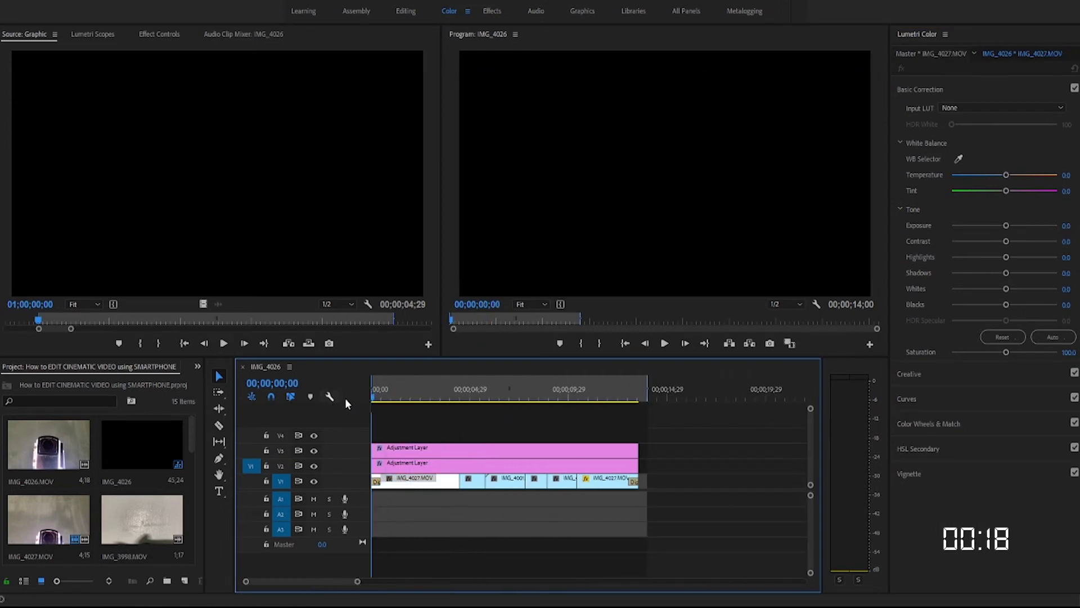
{"action": "key", "text": "space"}
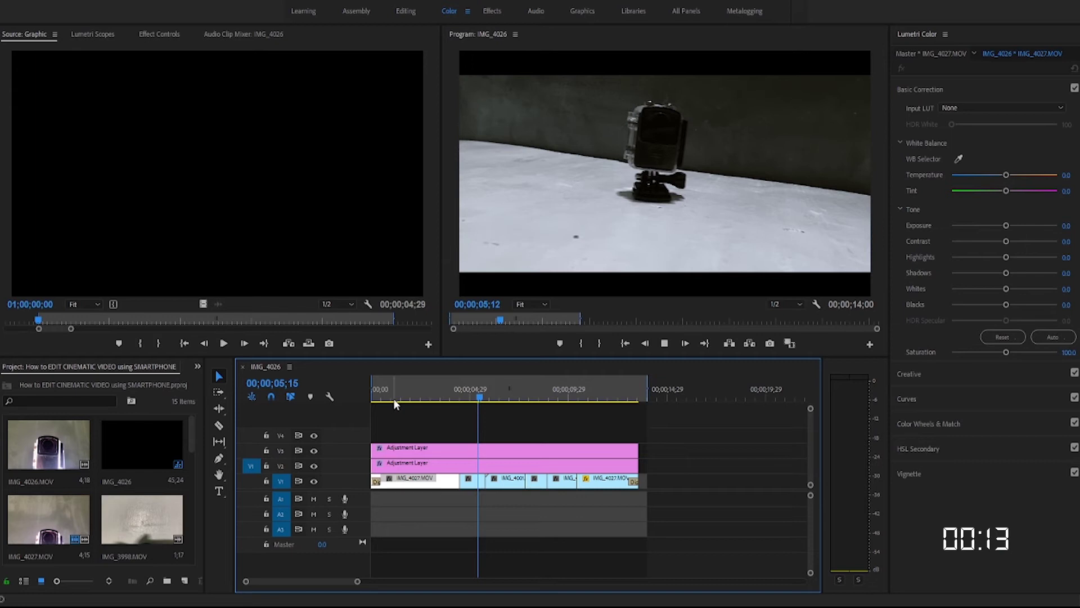
{"action": "key", "text": "space"}
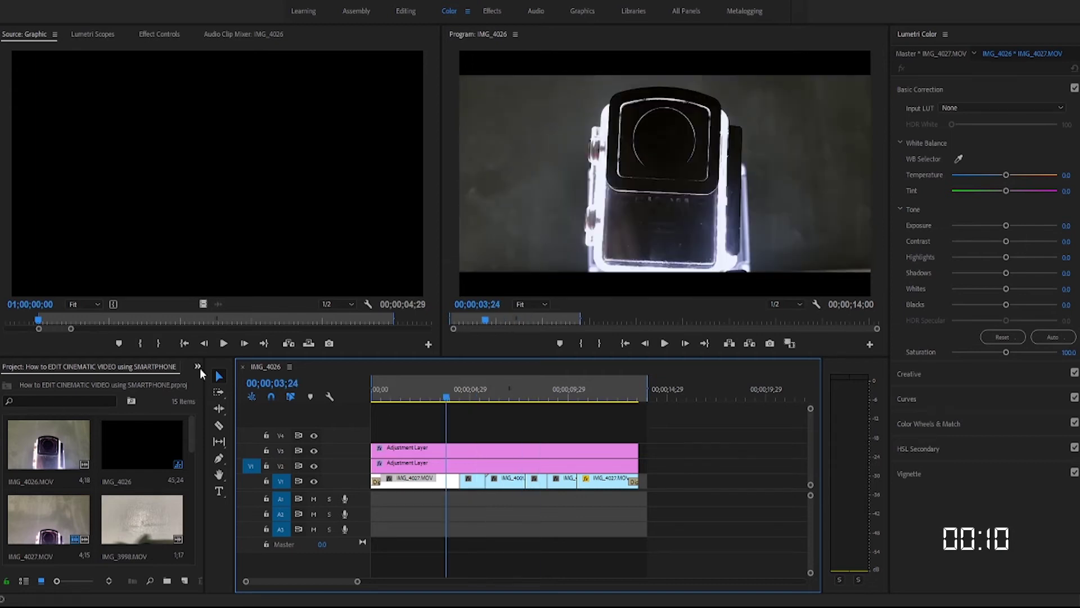
Step: Find the Warp Stabilizer effect and apply it to the second clip on V1, IMG_3994.MOV
{"action": "left_click", "coordinate": [197, 376]}
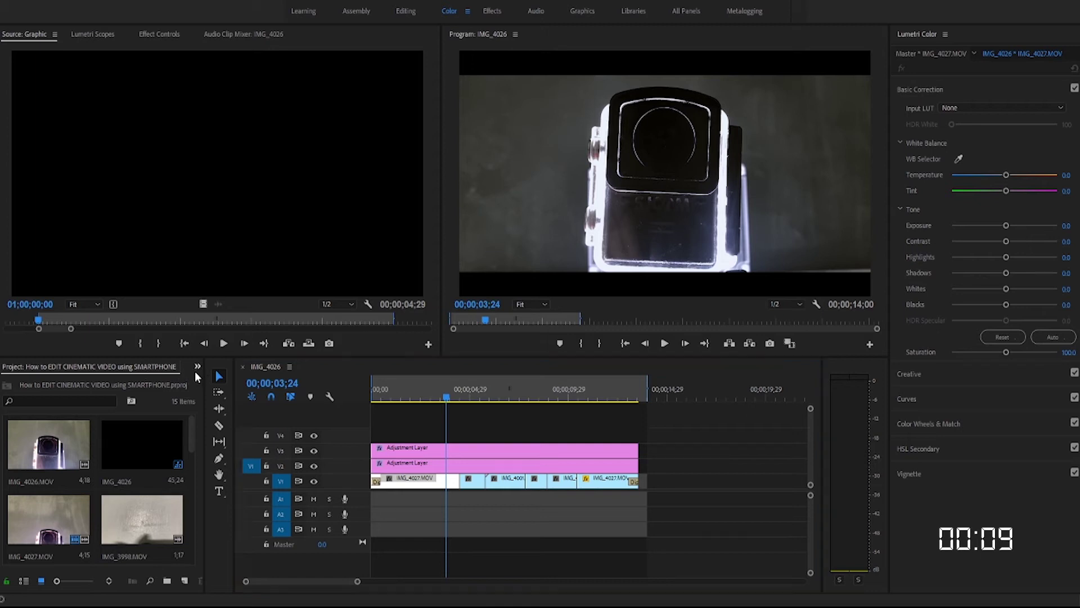
{"action": "key", "text": "shift+7"}
{"action": "left_click", "coordinate": [53, 382]}
{"action": "type", "text": "warp"}
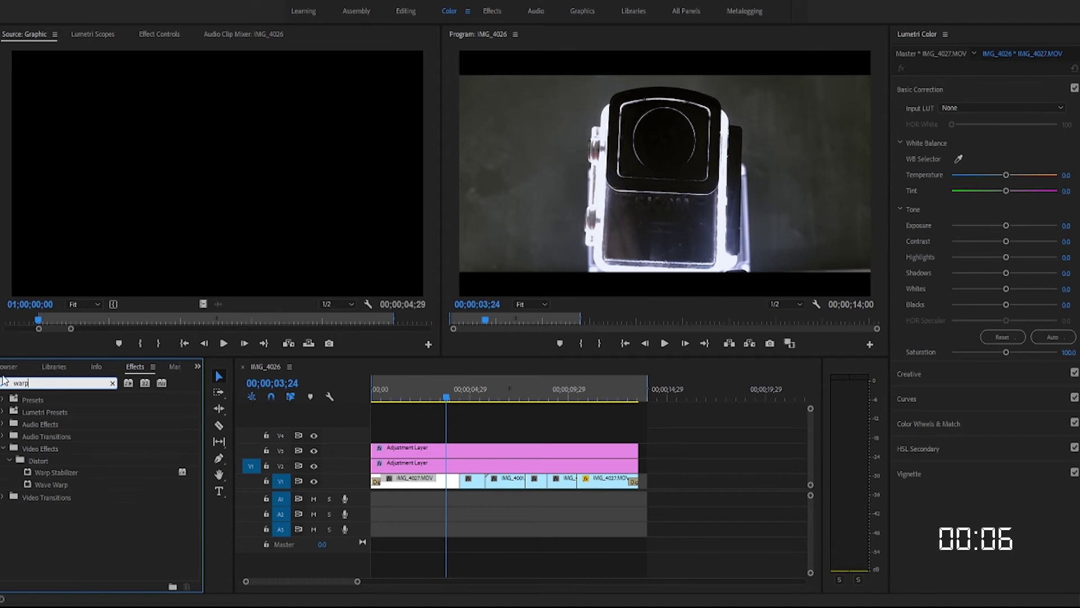
{"action": "left_click_drag", "start_coordinate": [53, 473], "coordinate": [473, 479]}
{"action": "left_click_drag", "start_coordinate": [454, 395], "coordinate": [475, 401]}
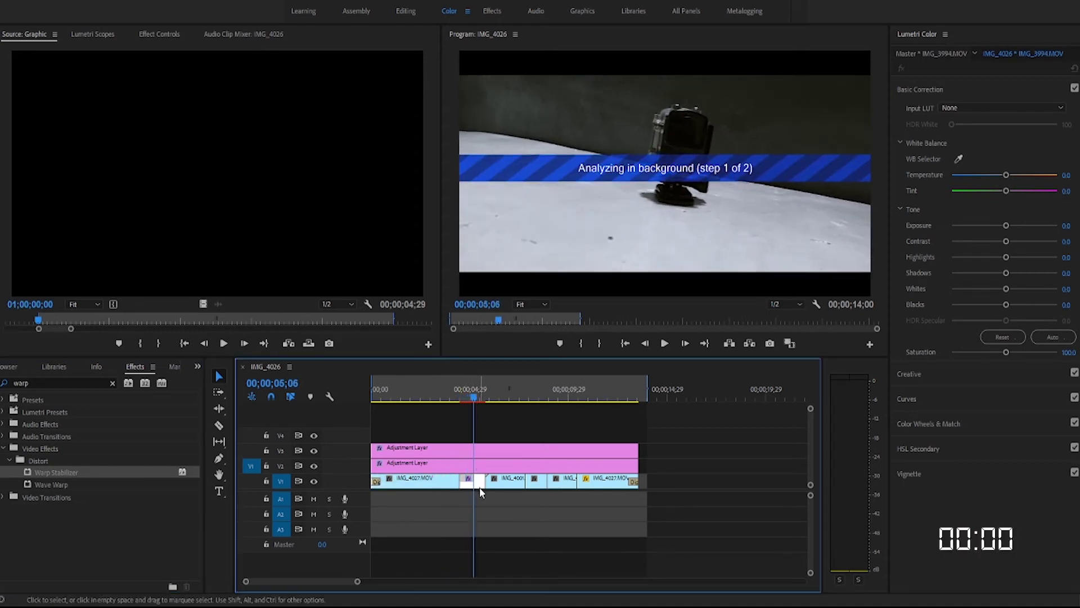